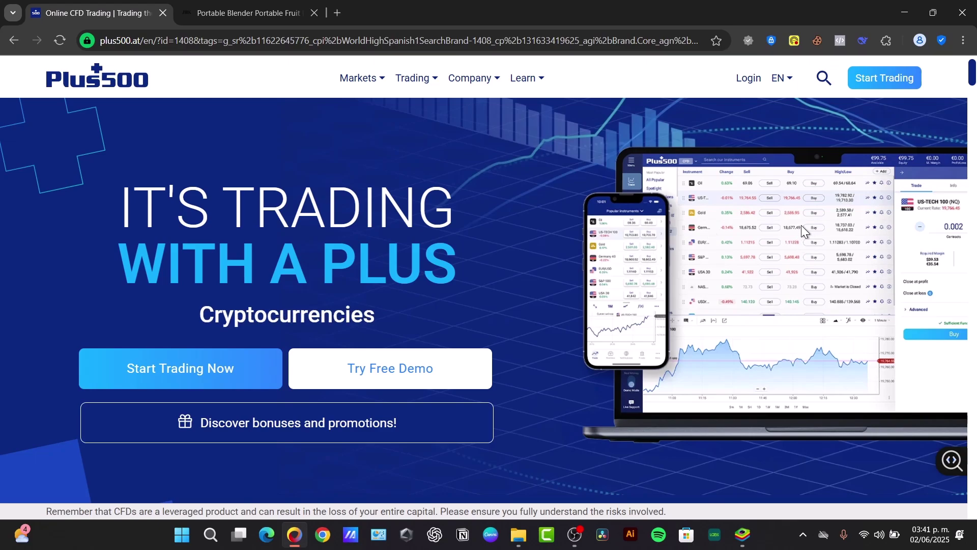
Scroll down the homepage to the Plus500 Invest and Plus500 CFD product cards
{"action": "scroll", "coordinate": [753, 235], "scroll_direction": "down", "scroll_amount": 6}
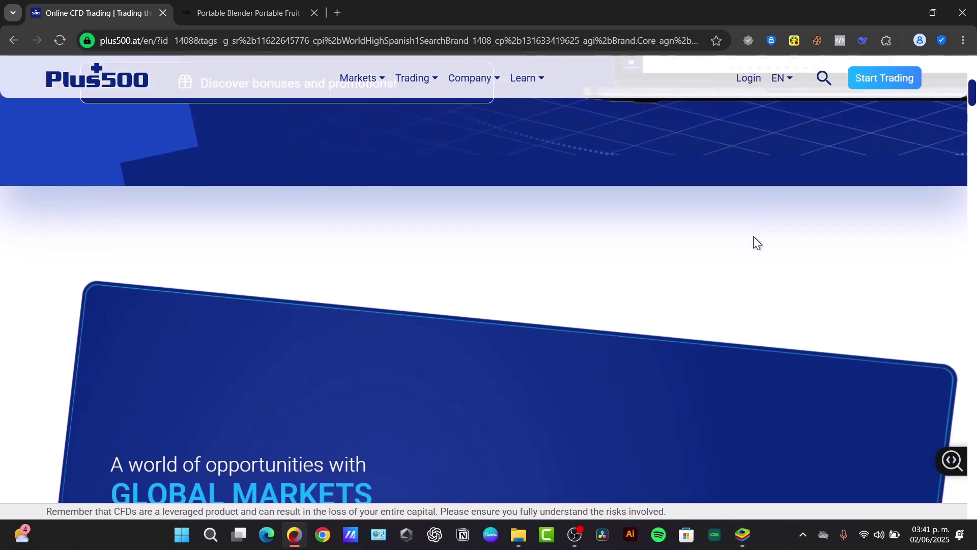
{"action": "scroll", "coordinate": [755, 236], "scroll_direction": "down", "scroll_amount": 12}
{"action": "scroll", "coordinate": [757, 236], "scroll_direction": "up", "scroll_amount": 2}
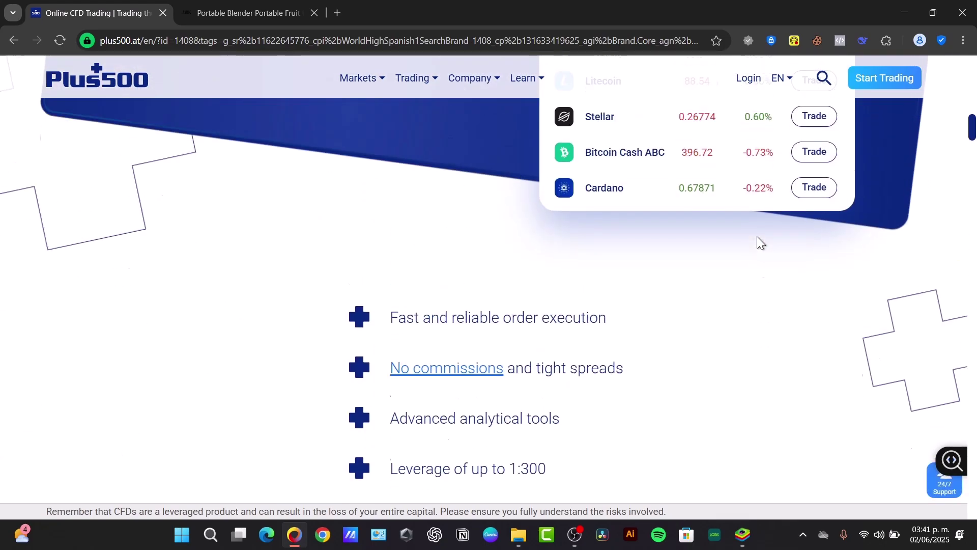
{"action": "scroll", "coordinate": [757, 237], "scroll_direction": "up", "scroll_amount": 4}
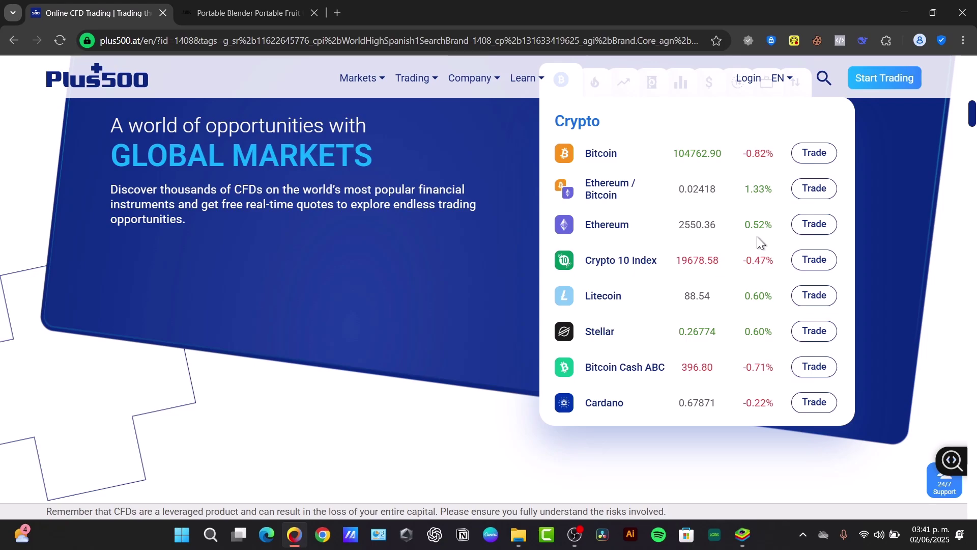
{"action": "scroll", "coordinate": [757, 236], "scroll_direction": "down", "scroll_amount": 8}
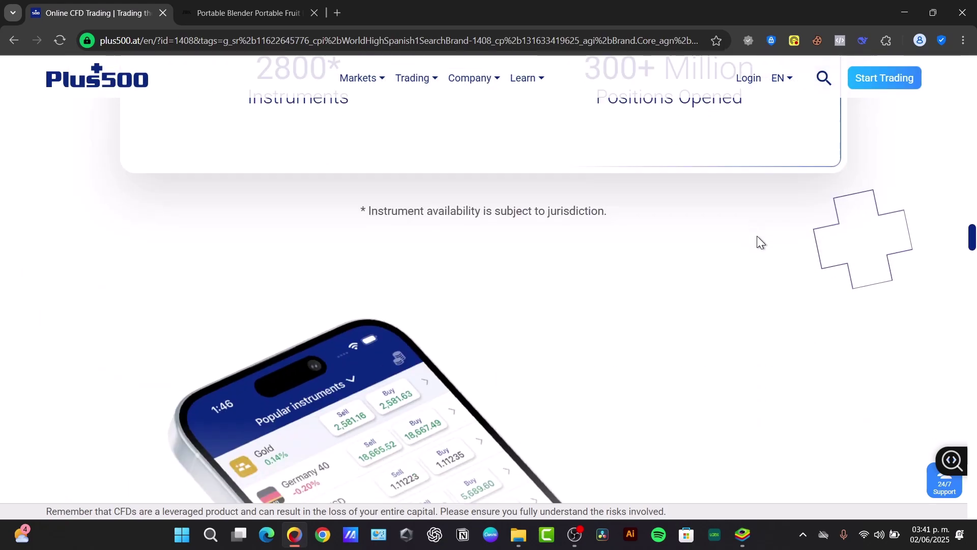
{"action": "scroll", "coordinate": [756, 236], "scroll_direction": "down", "scroll_amount": 20}
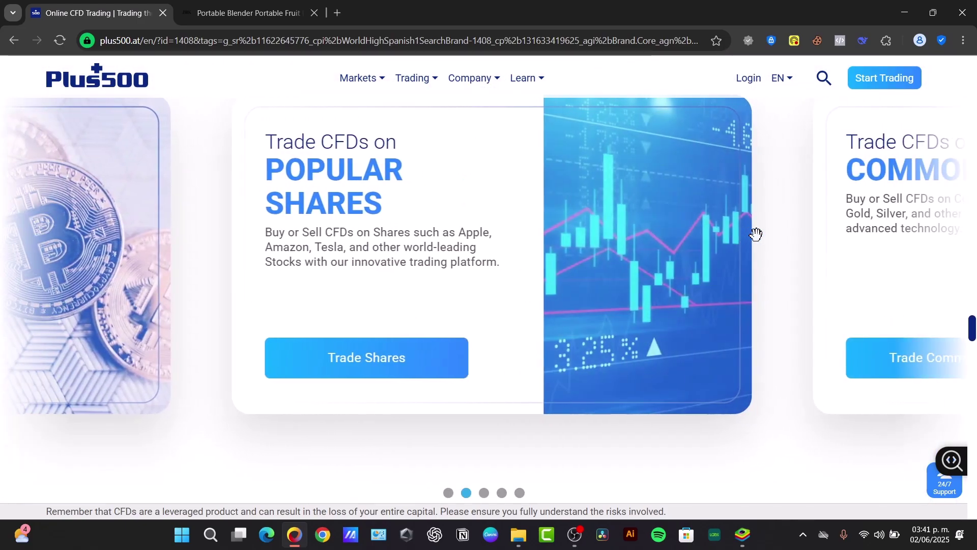
{"action": "scroll", "coordinate": [756, 234], "scroll_direction": "down", "scroll_amount": 10}
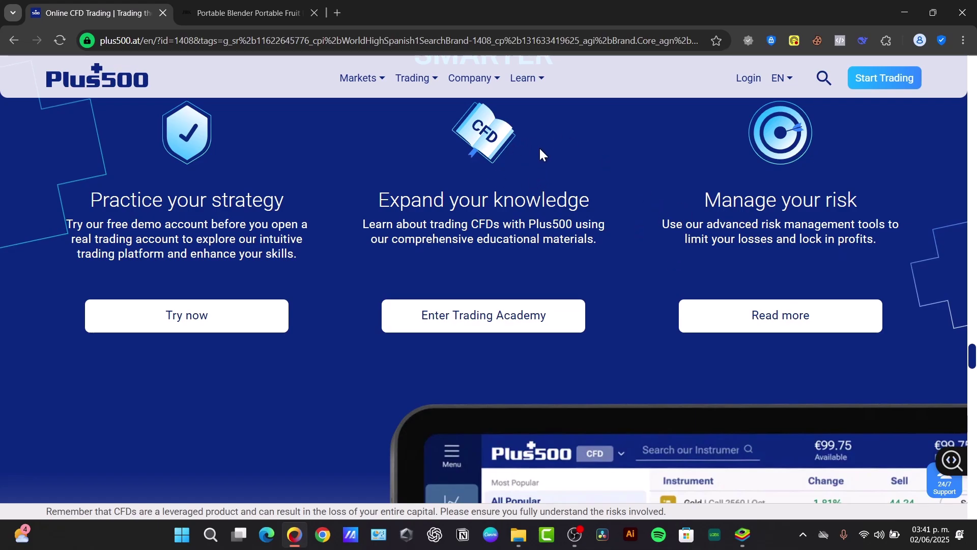
{"action": "scroll", "coordinate": [549, 145], "scroll_direction": "down", "scroll_amount": 5}
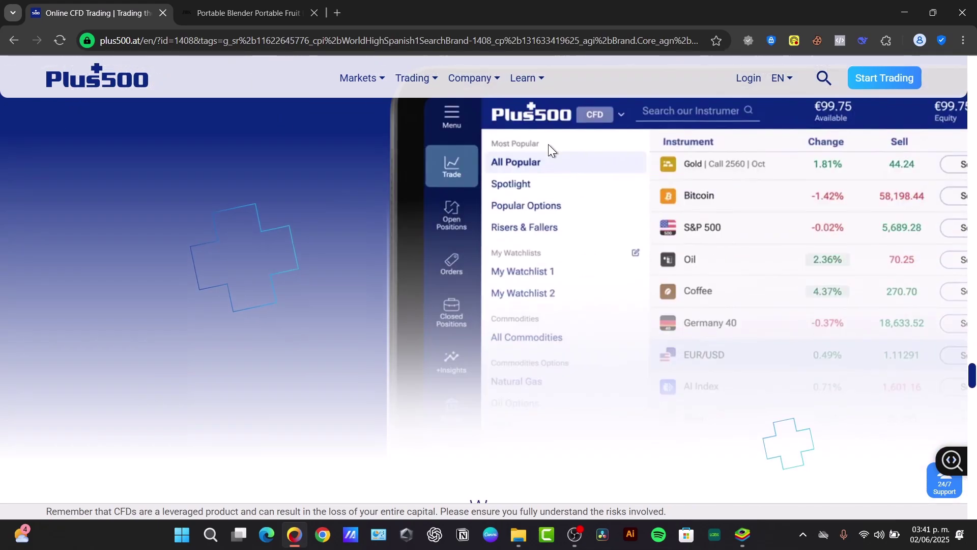
{"action": "scroll", "coordinate": [548, 145], "scroll_direction": "down", "scroll_amount": 10}
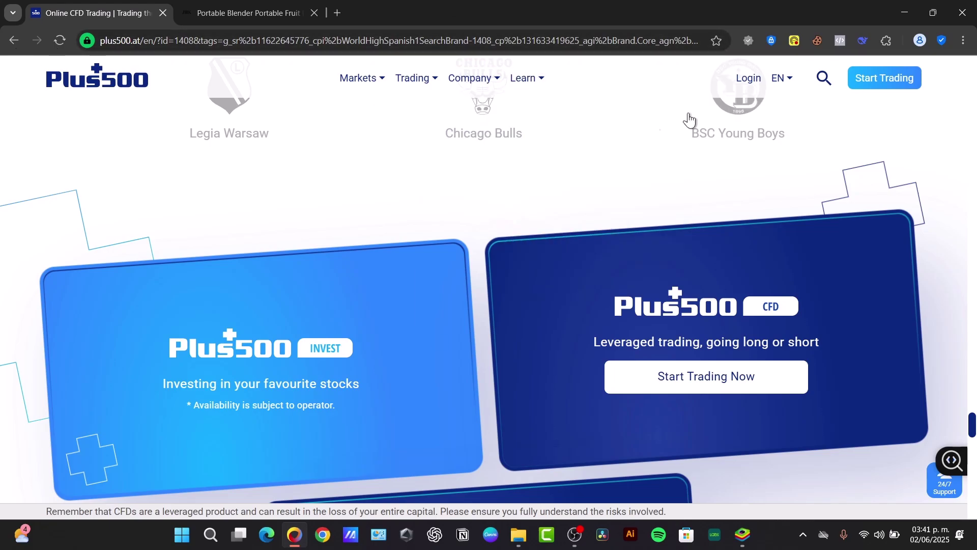
Start trading in demo mode and sign up with a Google account for Mex$1,000,000 in demo funds
{"action": "left_click", "coordinate": [910, 84]}
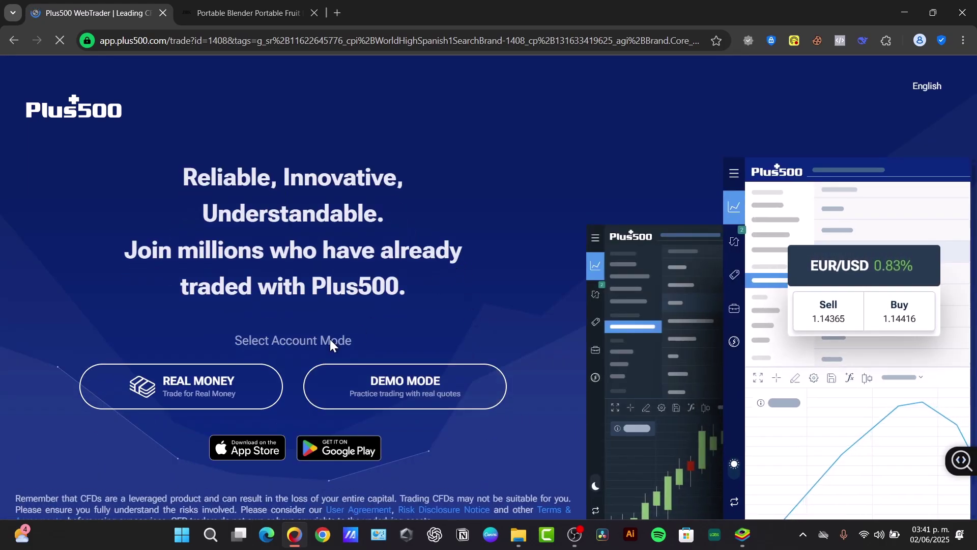
{"action": "left_click", "coordinate": [388, 402]}
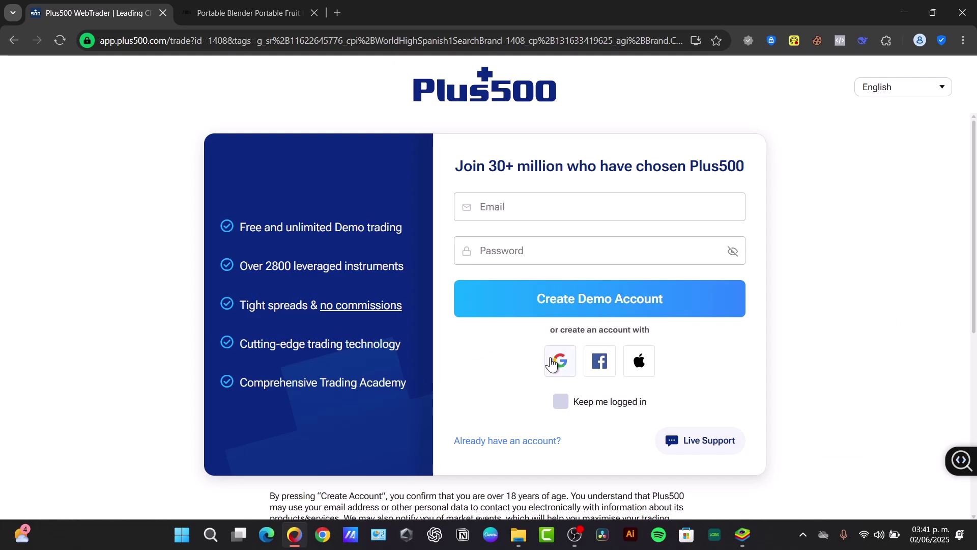
{"action": "left_click", "coordinate": [552, 361]}
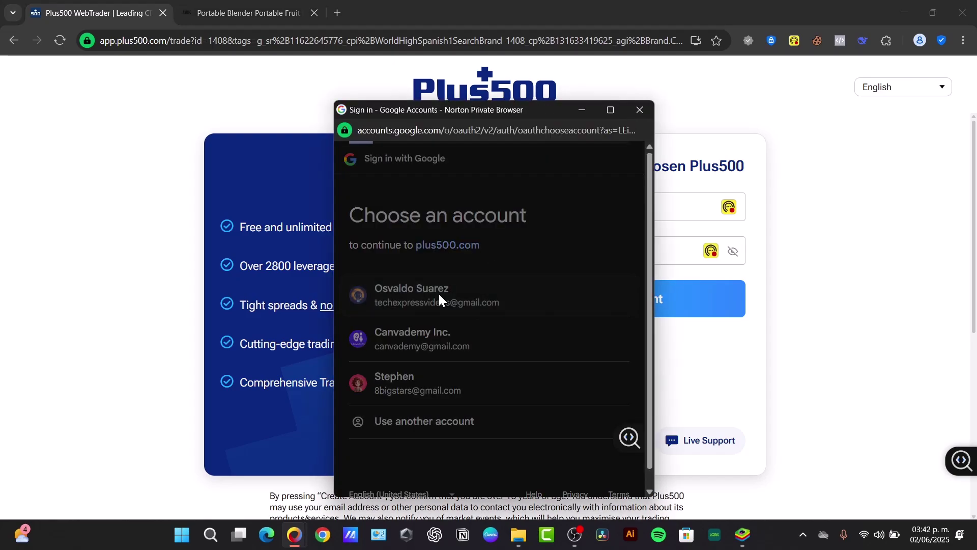
{"action": "left_click", "coordinate": [413, 301]}
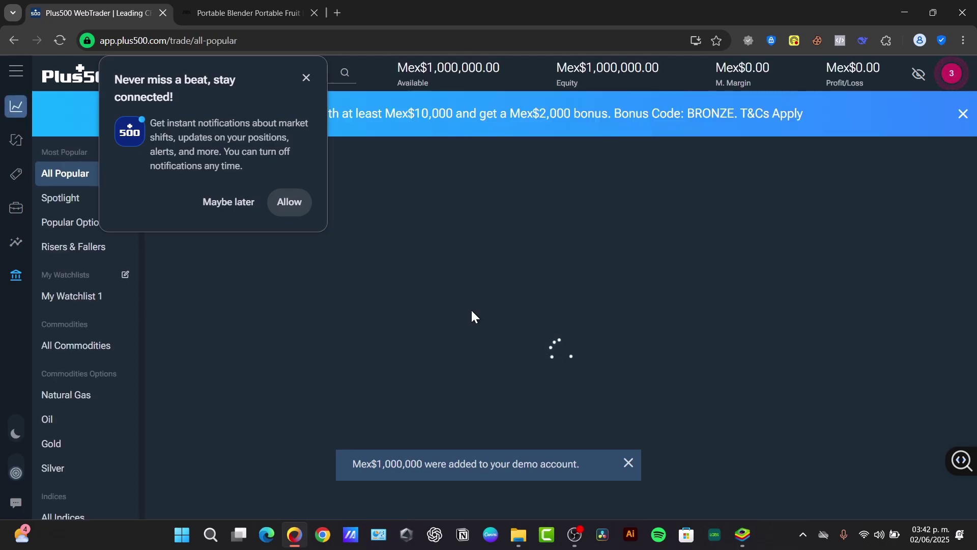
Close the 'Never miss a beat' notifications popup to reveal the Mex$1,000,000 demo dashboard
{"action": "left_click", "coordinate": [472, 311]}
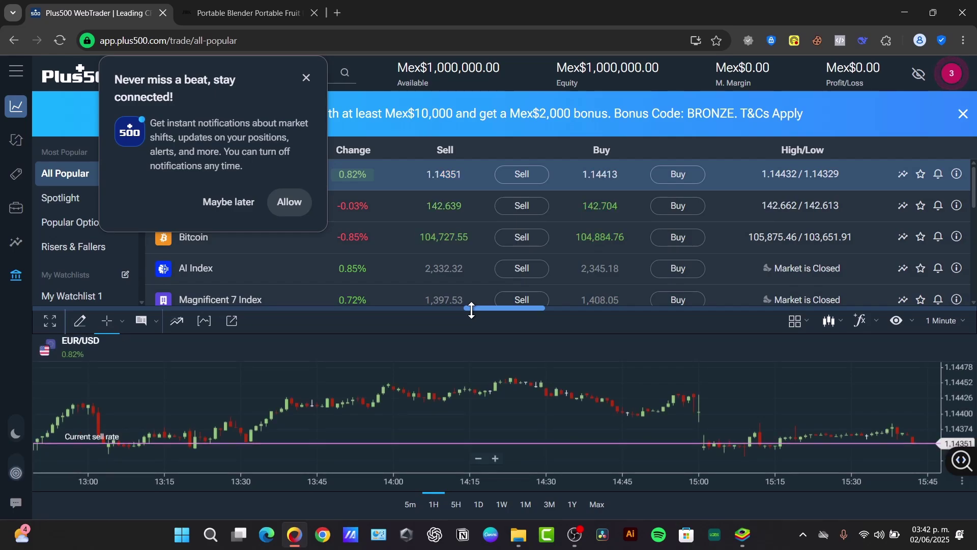
{"action": "left_click", "coordinate": [306, 78]}
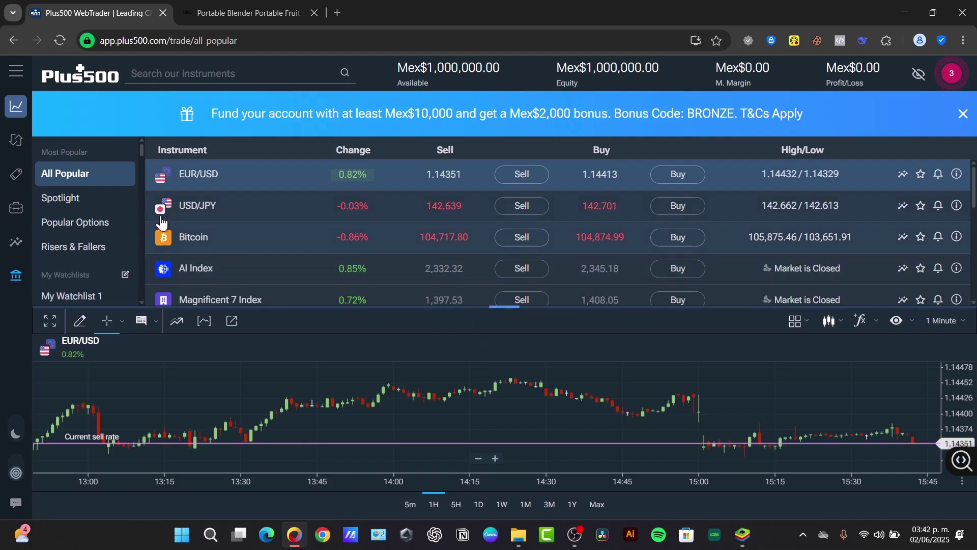
{"action": "mouse_move", "coordinate": [6, 151]}
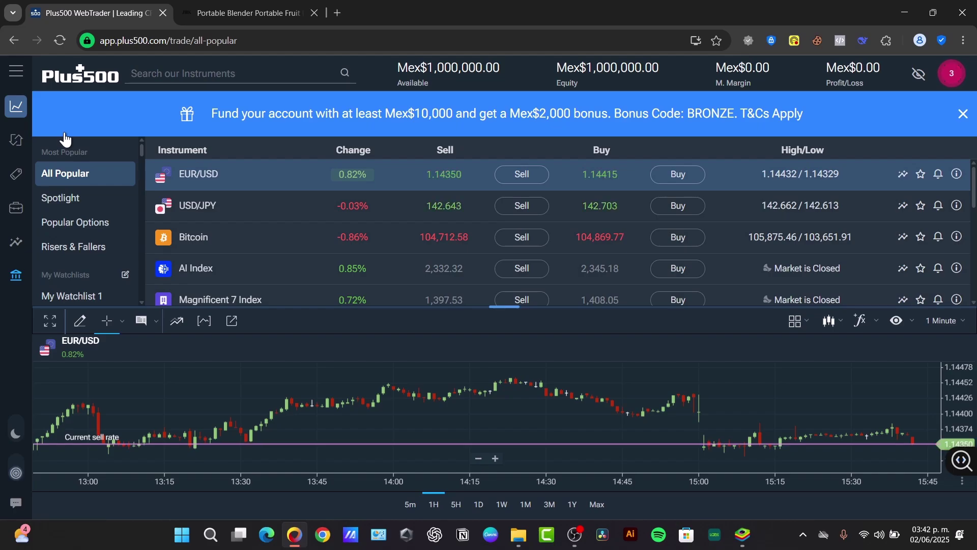
Search for 'apple' and open the AAPL | Apple instrument
{"action": "left_click", "coordinate": [212, 76]}
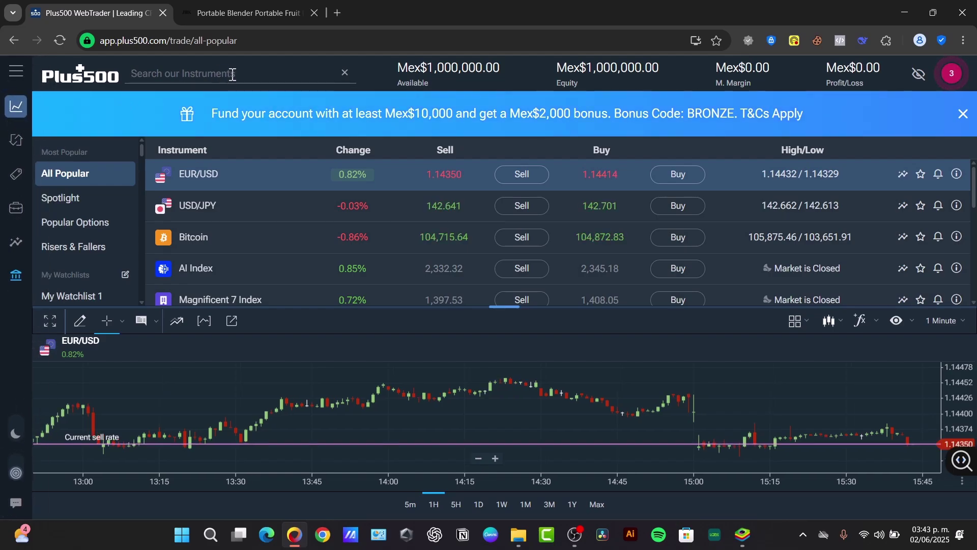
{"action": "type", "text": "apple"}
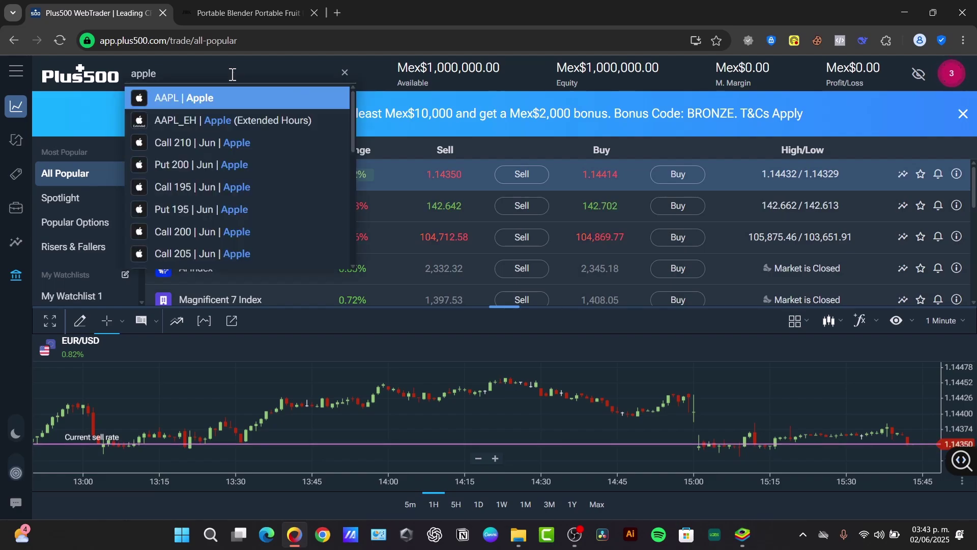
{"action": "left_click", "coordinate": [173, 100]}
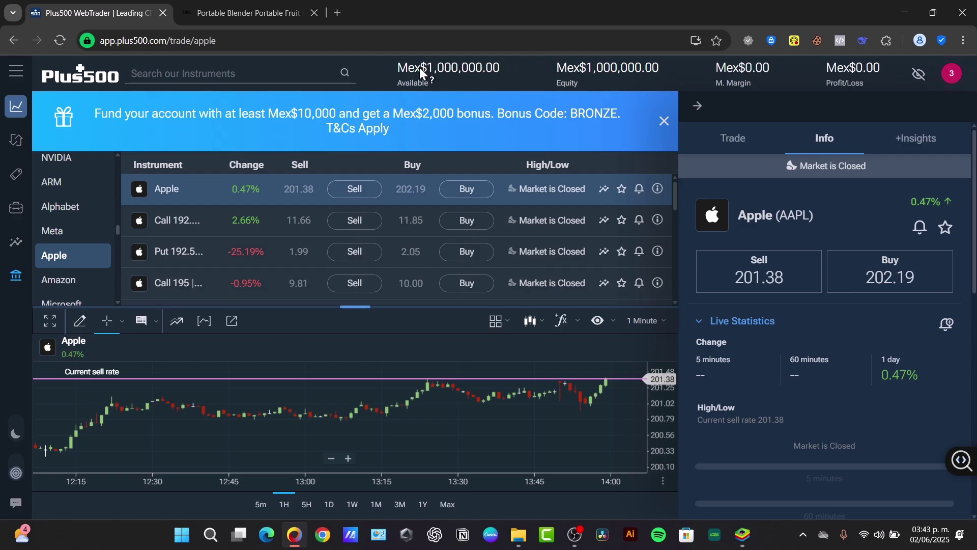
Place a pending buy order for 3,400 Apple shares at rate 202.59
{"action": "mouse_move", "coordinate": [487, 72]}
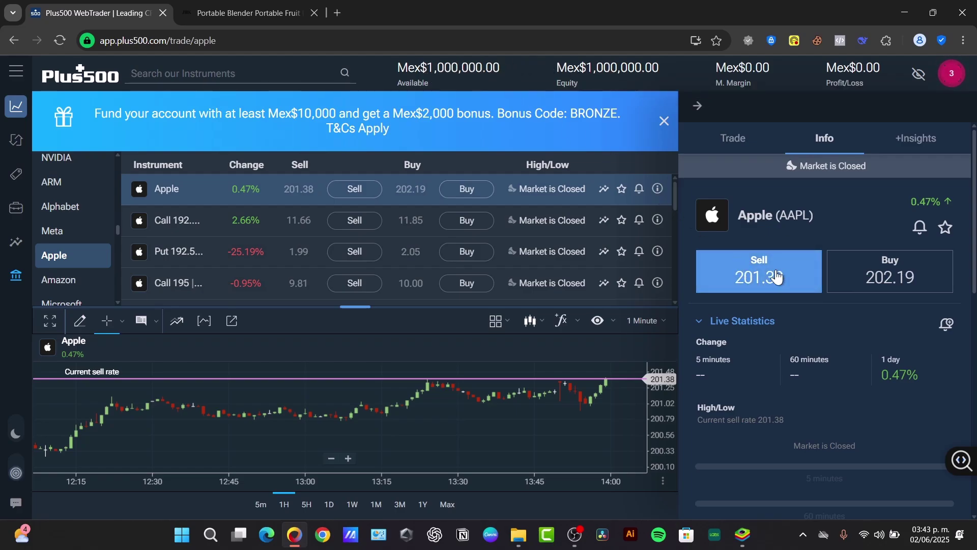
{"action": "left_click", "coordinate": [854, 274]}
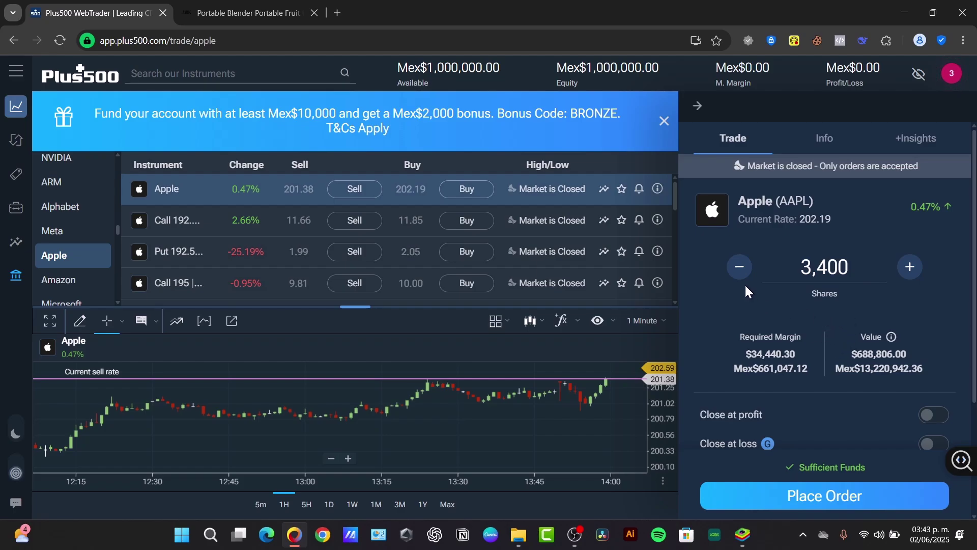
{"action": "key", "text": "Return"}
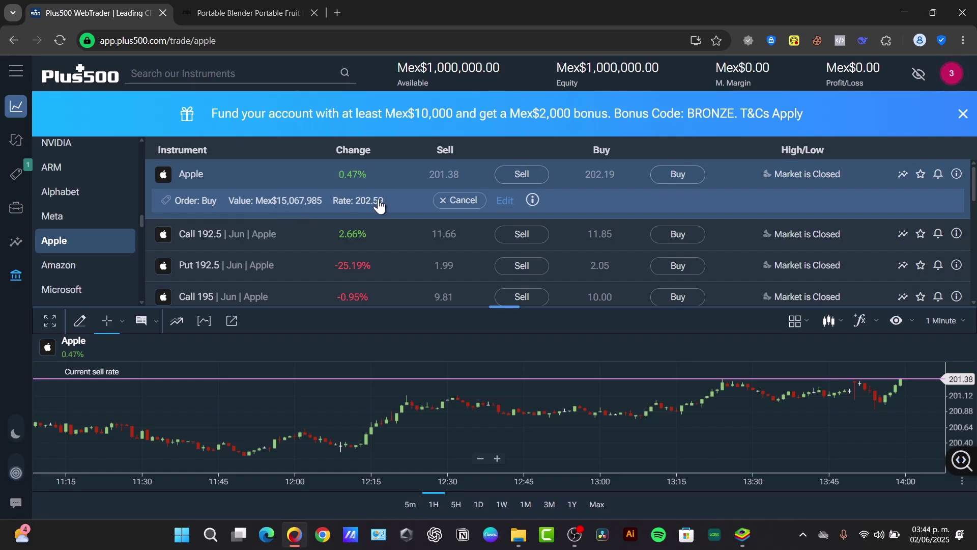
Review the pending Apple order's details panel, close it, and switch to the Amazon instrument
{"action": "left_click", "coordinate": [533, 202]}
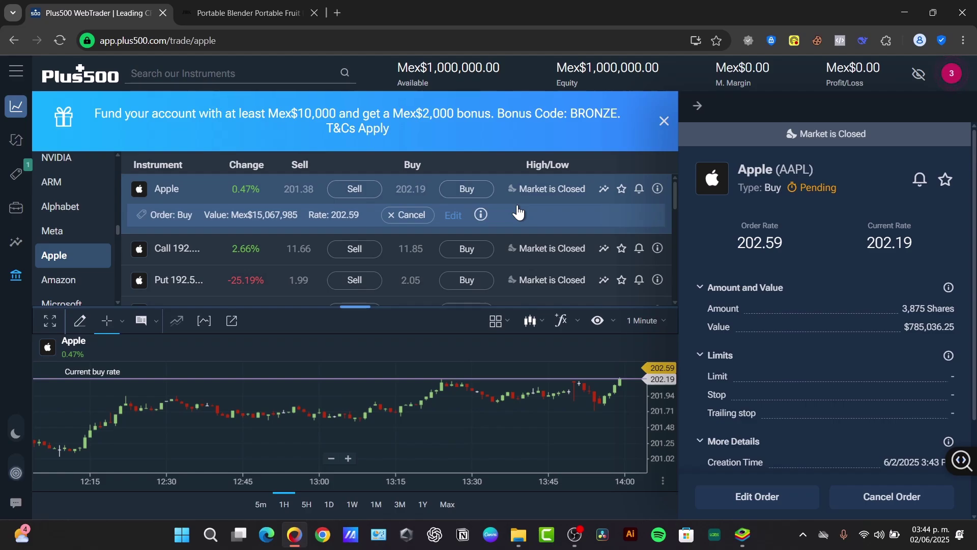
{"action": "scroll", "coordinate": [924, 349], "scroll_direction": "down", "scroll_amount": 3}
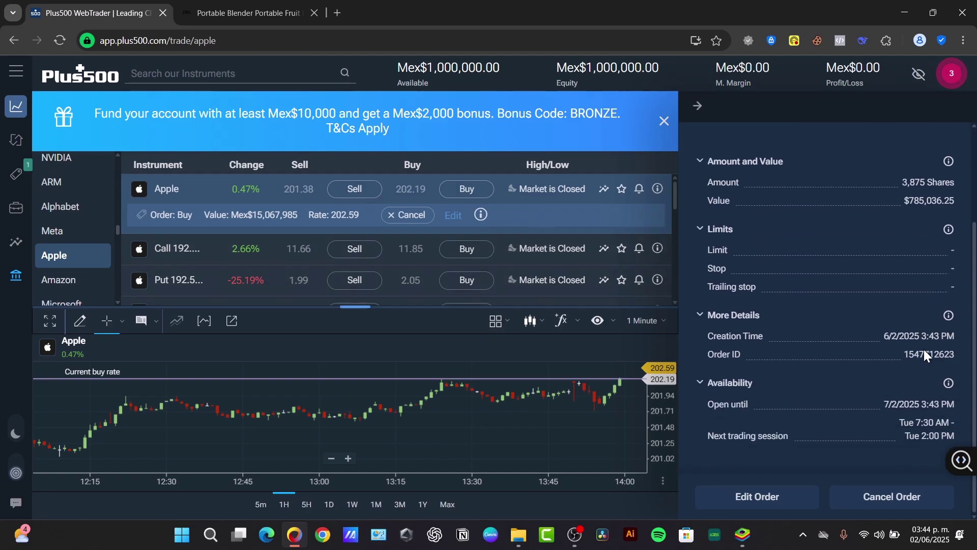
{"action": "scroll", "coordinate": [786, 275], "scroll_direction": "up", "scroll_amount": 3}
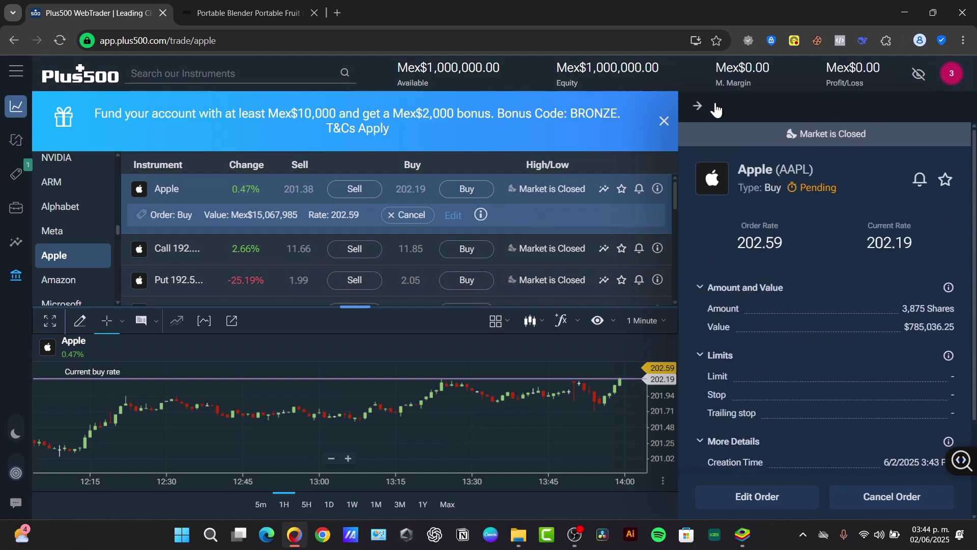
{"action": "left_click", "coordinate": [696, 106]}
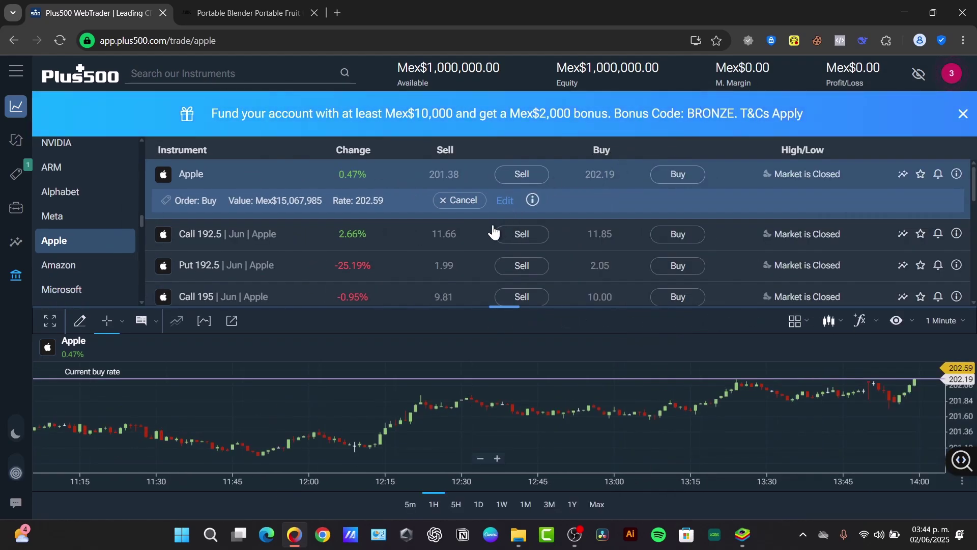
{"action": "scroll", "coordinate": [356, 268], "scroll_direction": "down", "scroll_amount": 6}
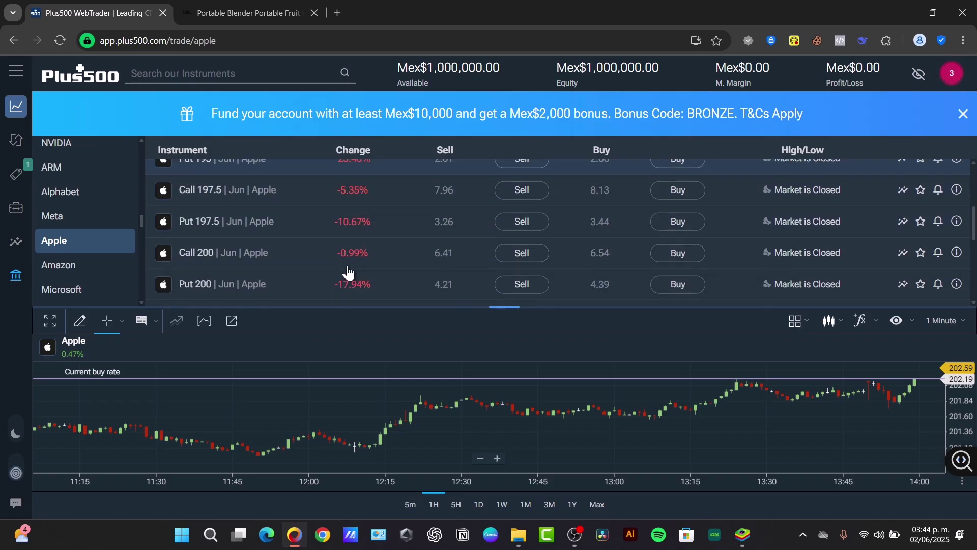
{"action": "left_click", "coordinate": [79, 273]}
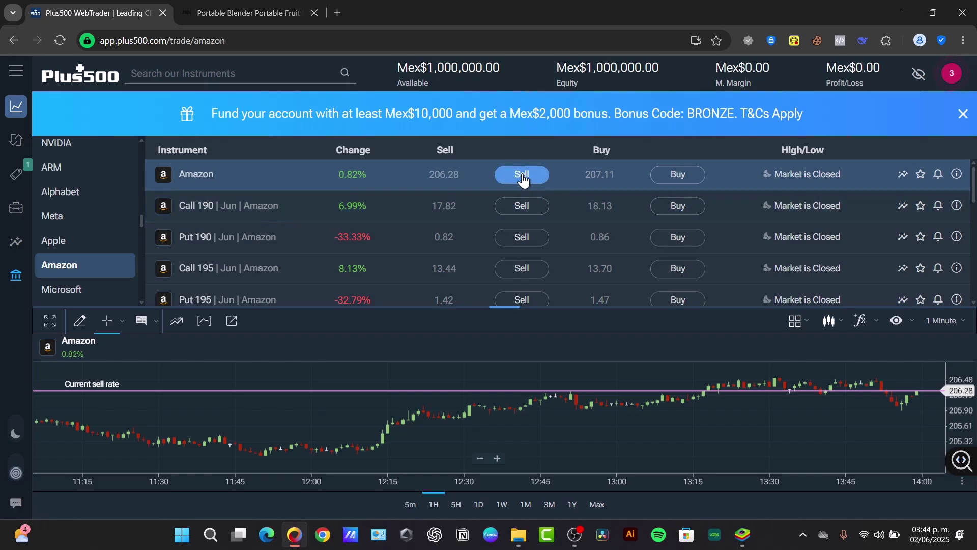
Start an Amazon buy order and lower it to 2,000 shares, valued at $415,020.00
{"action": "left_click", "coordinate": [679, 176]}
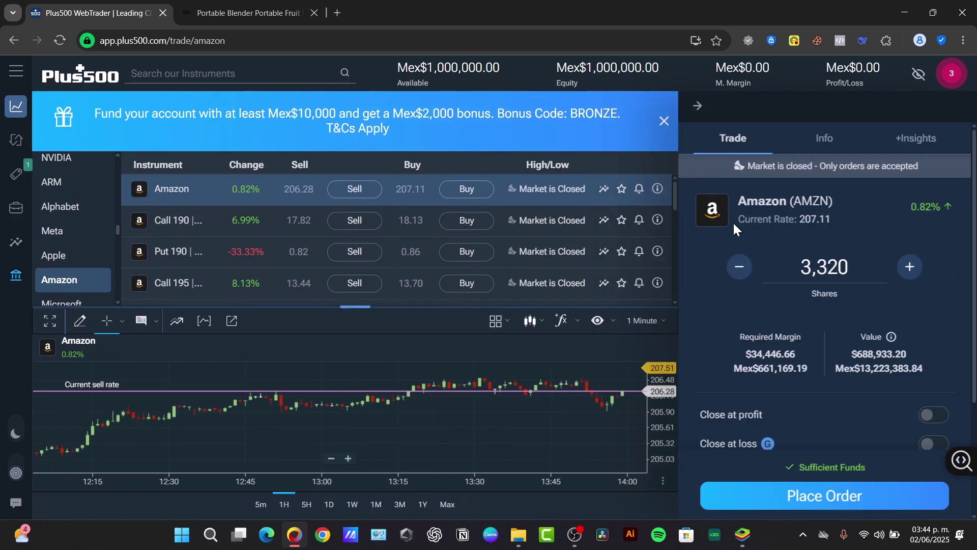
{"action": "left_click", "coordinate": [742, 265]}
{"action": "left_click", "coordinate": [745, 274]}
{"action": "left_click", "coordinate": [745, 274]}
{"action": "left_click", "coordinate": [745, 274]}
{"action": "left_click", "coordinate": [746, 274]}
{"action": "left_click", "coordinate": [746, 275]}
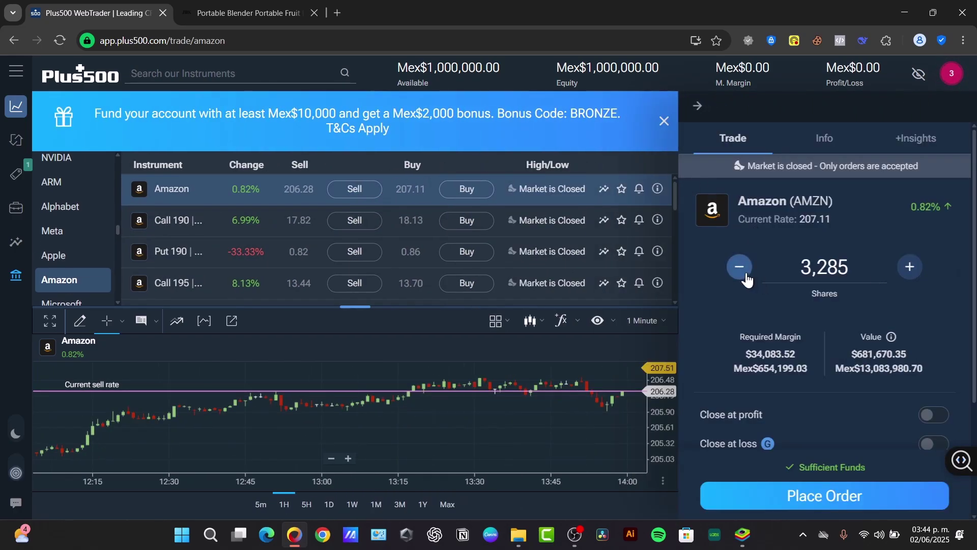
{"action": "left_click", "coordinate": [747, 275]}
{"action": "left_click", "coordinate": [746, 275]}
{"action": "left_click", "coordinate": [746, 275]}
{"action": "left_click", "coordinate": [747, 275]}
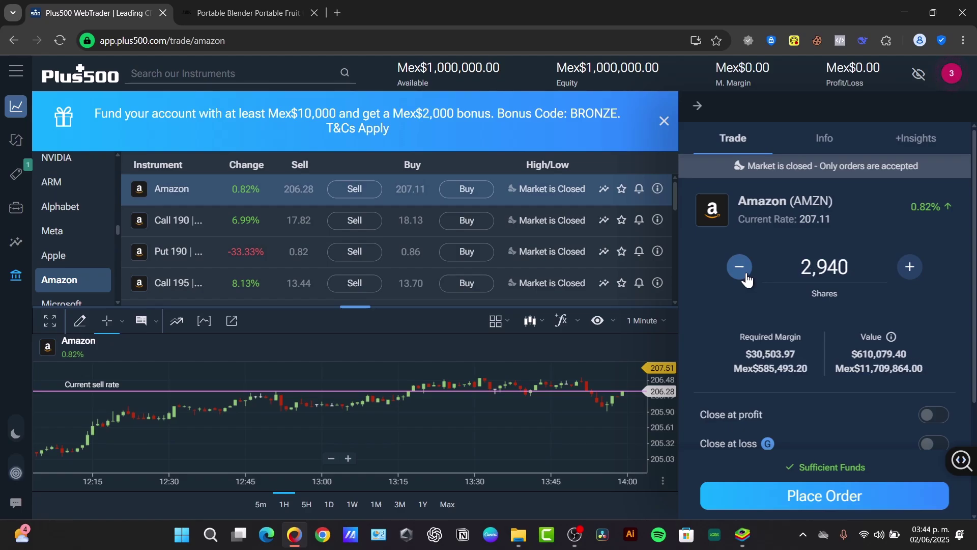
{"action": "left_click", "coordinate": [746, 275]}
{"action": "left_click", "coordinate": [747, 275]}
{"action": "left_click", "coordinate": [746, 275]}
{"action": "left_click", "coordinate": [747, 275]}
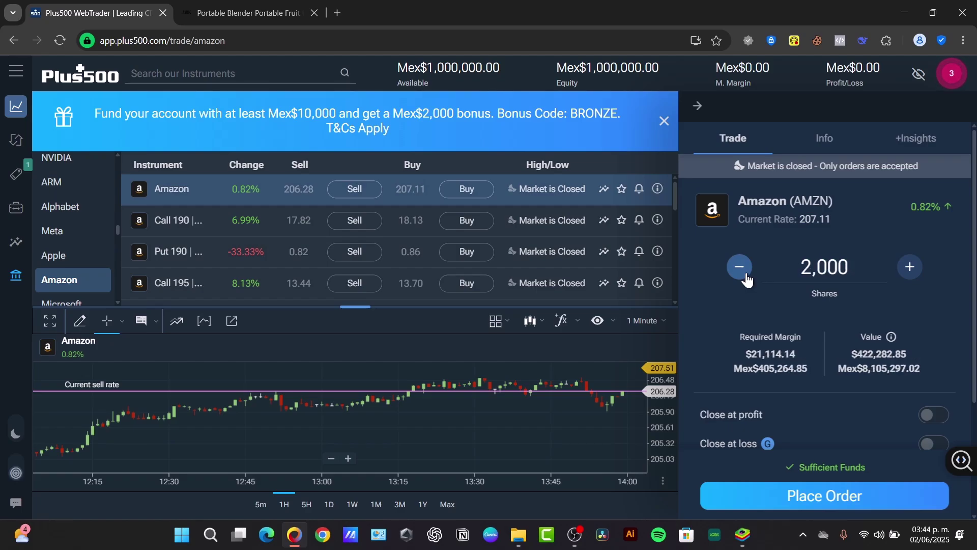
{"action": "scroll", "coordinate": [779, 367], "scroll_direction": "down", "scroll_amount": 1}
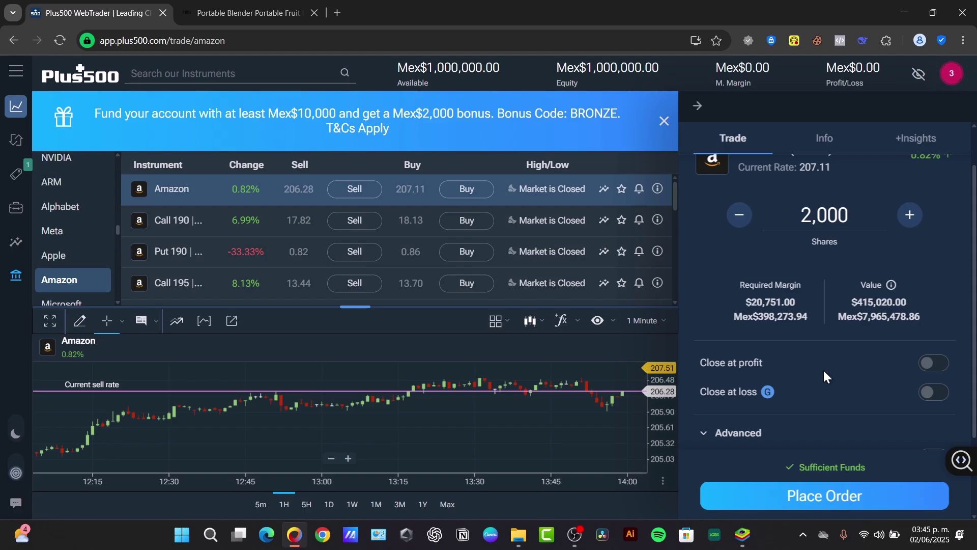
Enable close at profit on the Amazon order with a take-profit rate of 207.52
{"action": "left_click", "coordinate": [933, 365]}
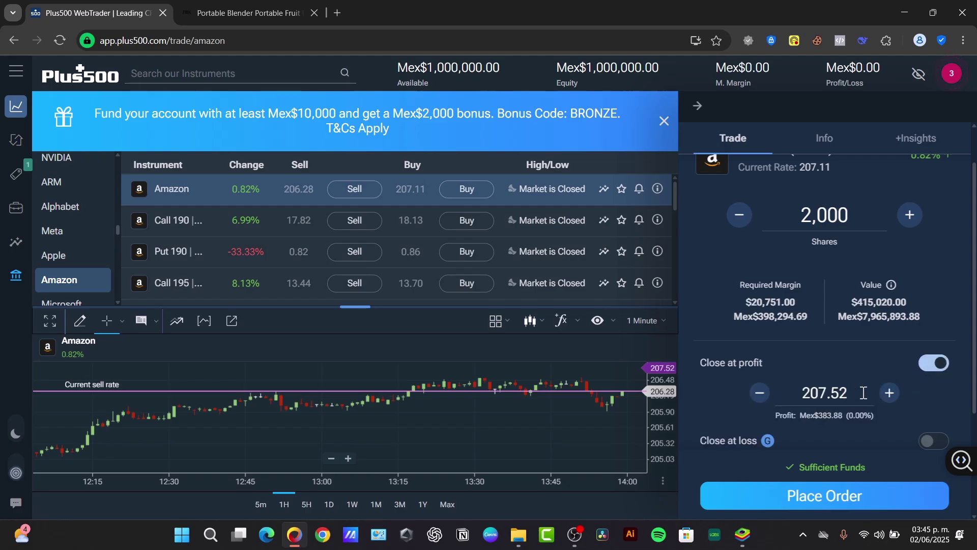
{"action": "left_click", "coordinate": [892, 397]}
{"action": "left_click", "coordinate": [891, 397]}
{"action": "left_click", "coordinate": [761, 395]}
{"action": "left_click", "coordinate": [761, 395]}
{"action": "scroll", "coordinate": [808, 366], "scroll_direction": "down", "scroll_amount": 3}
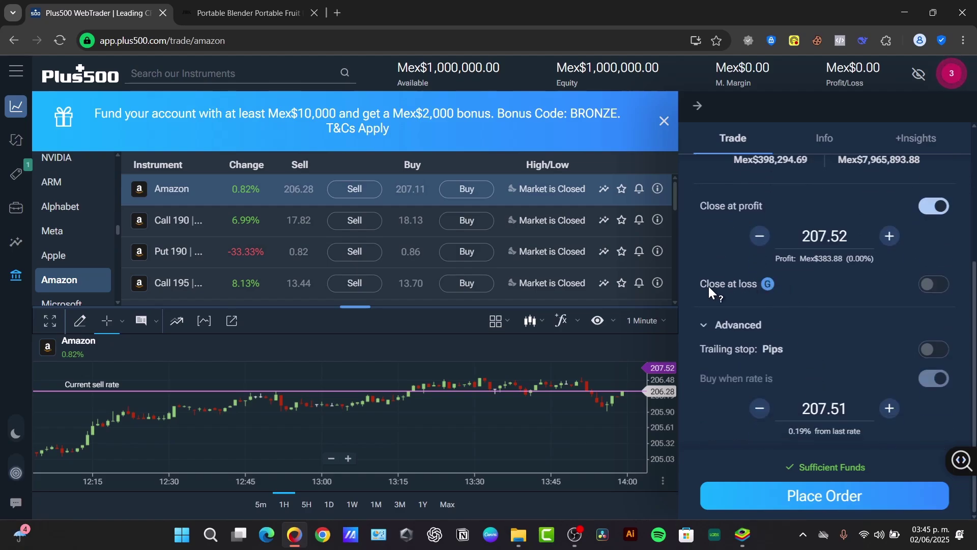
{"action": "mouse_move", "coordinate": [709, 288]}
Enable close at loss and lower the Amazon stop-loss to 205.41, then collapse Advanced
{"action": "left_click", "coordinate": [935, 286]}
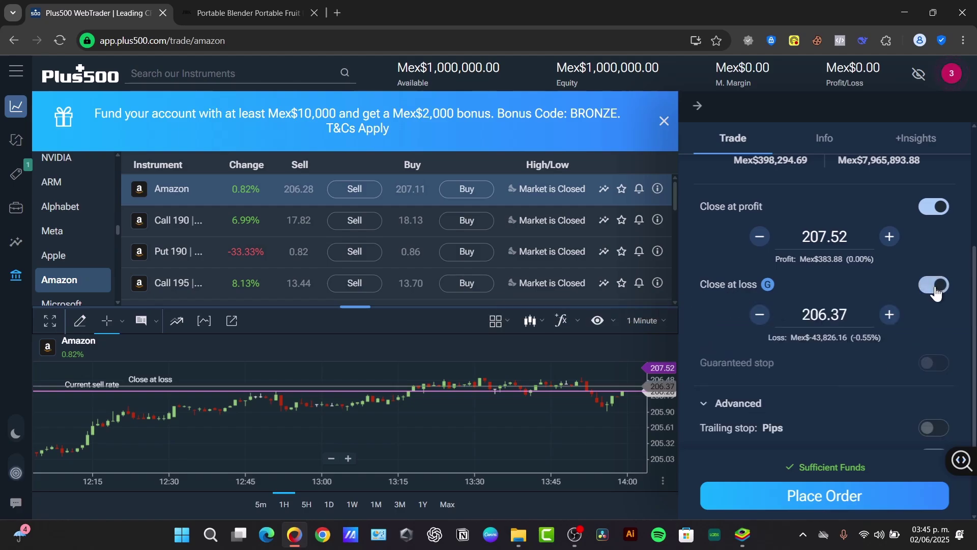
{"action": "double_click", "coordinate": [756, 320]}
{"action": "left_click_drag", "start_coordinate": [754, 320], "coordinate": [757, 321]}
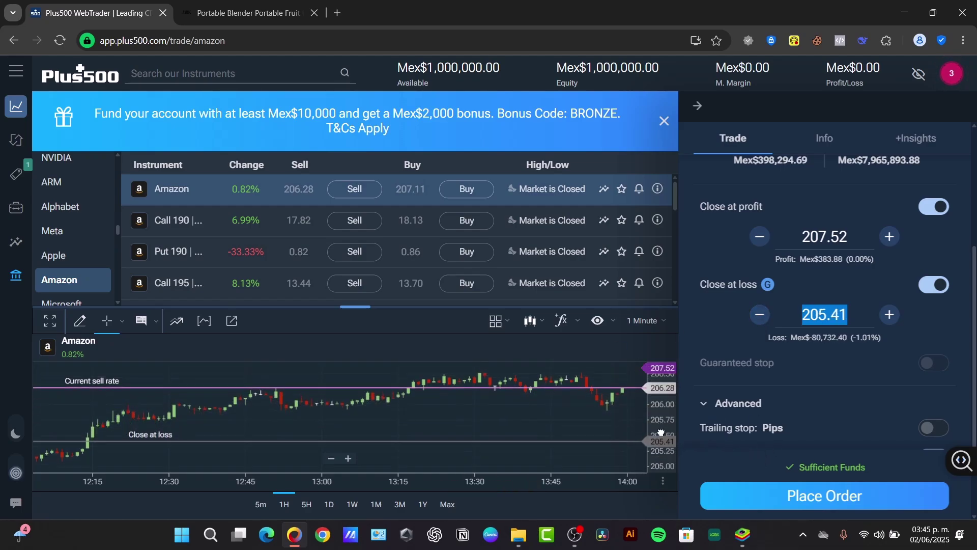
{"action": "left_click_drag", "start_coordinate": [669, 442], "coordinate": [679, 422]}
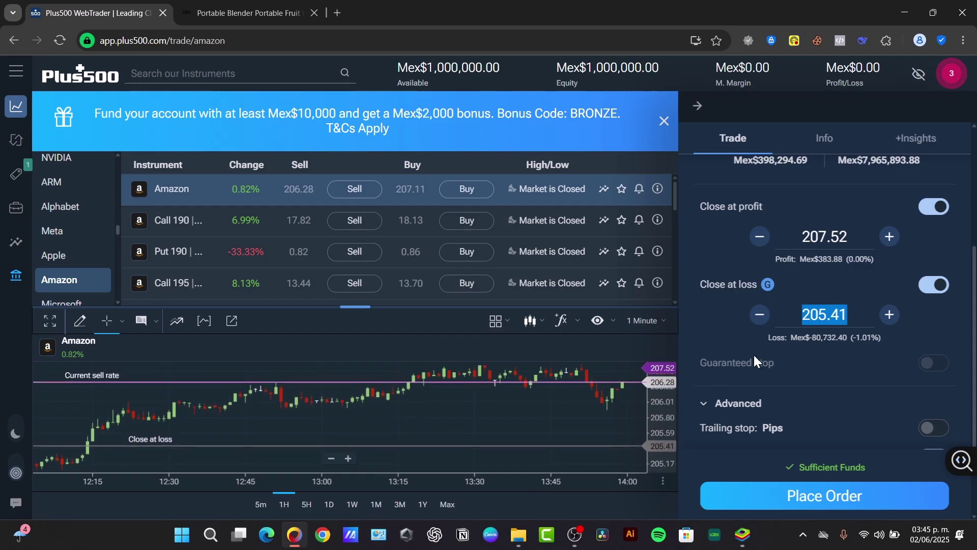
{"action": "scroll", "coordinate": [831, 377], "scroll_direction": "down", "scroll_amount": 2}
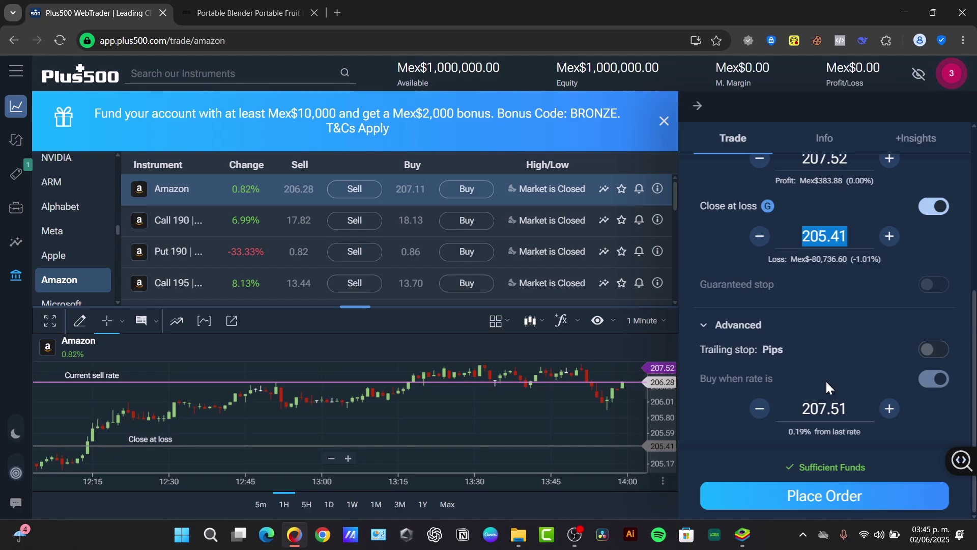
{"action": "left_click", "coordinate": [749, 323]}
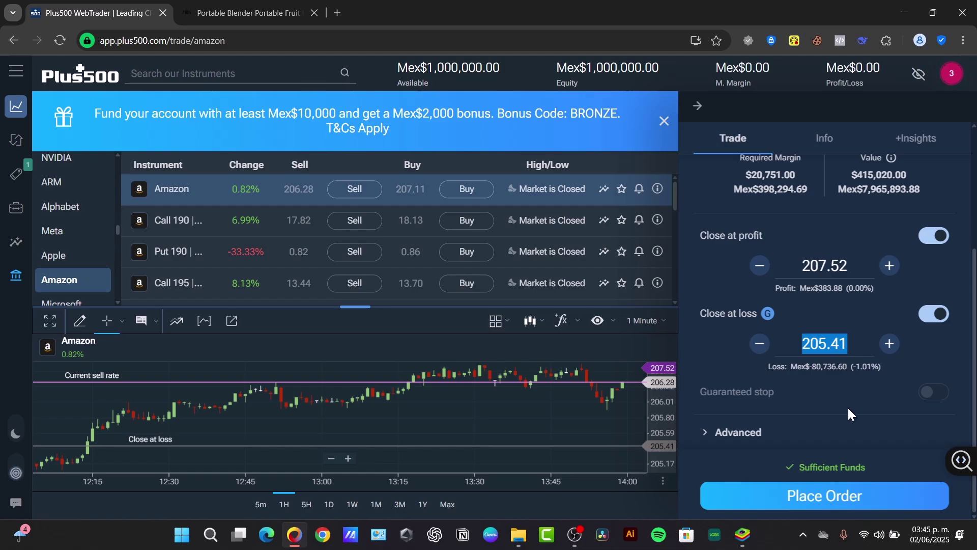
Place the Amazon buy order at rate 207.51, check notifications, and expand the side menu
{"action": "left_click", "coordinate": [744, 432]}
{"action": "left_click", "coordinate": [823, 497]}
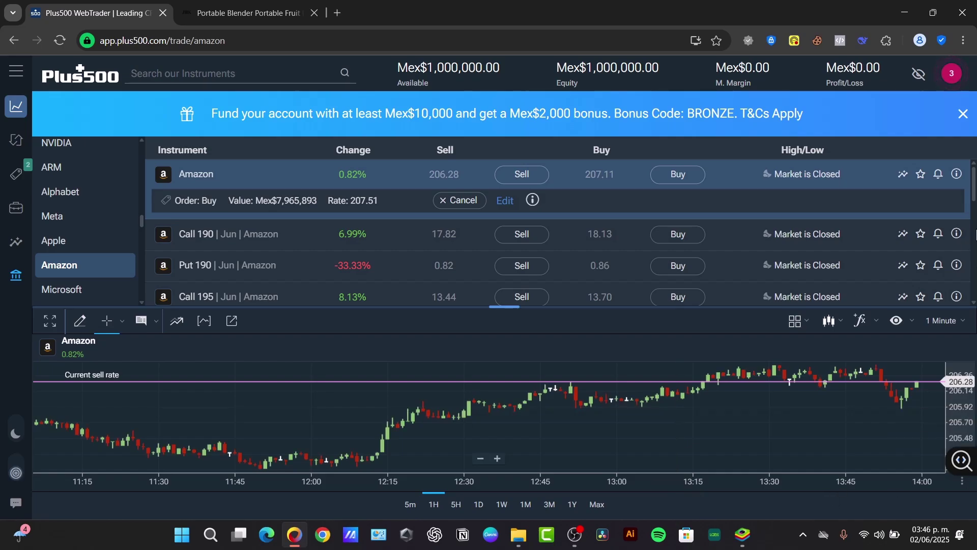
{"action": "left_click", "coordinate": [952, 73]}
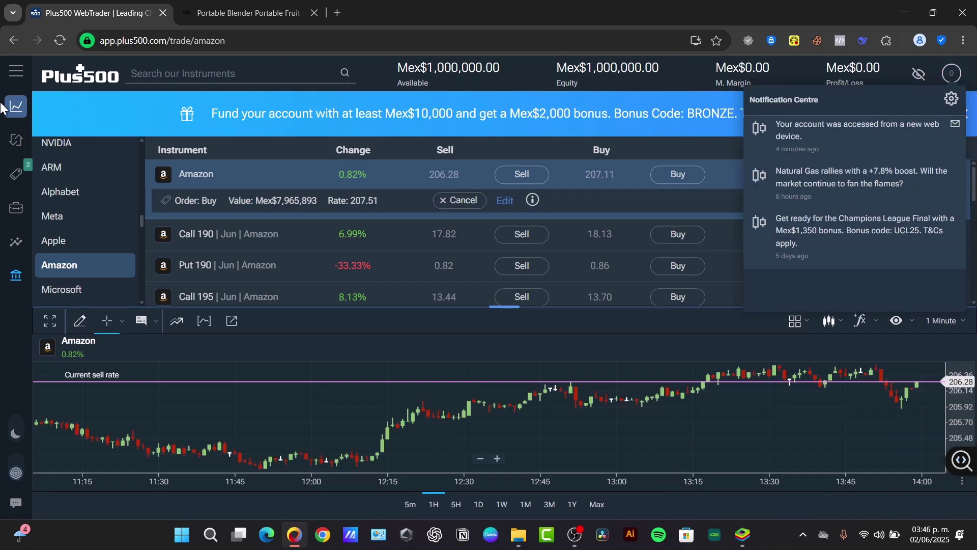
{"action": "left_click", "coordinate": [16, 74]}
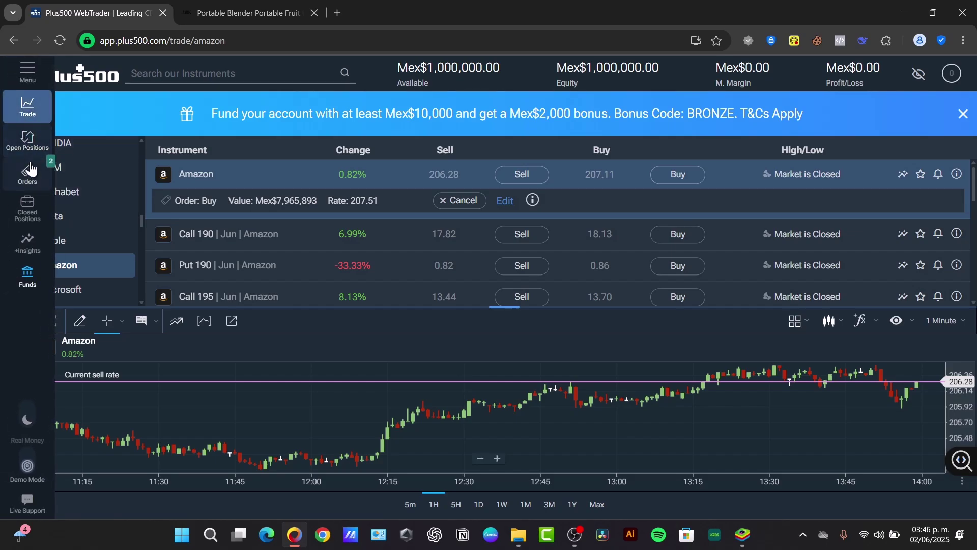
{"action": "left_click", "coordinate": [33, 280]}
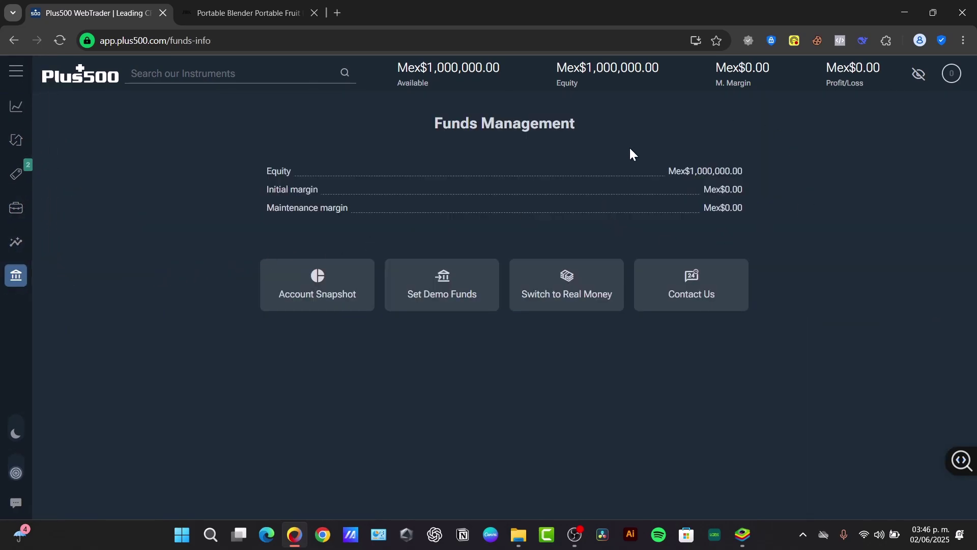
{"action": "left_click_drag", "start_coordinate": [742, 169], "coordinate": [744, 171]}
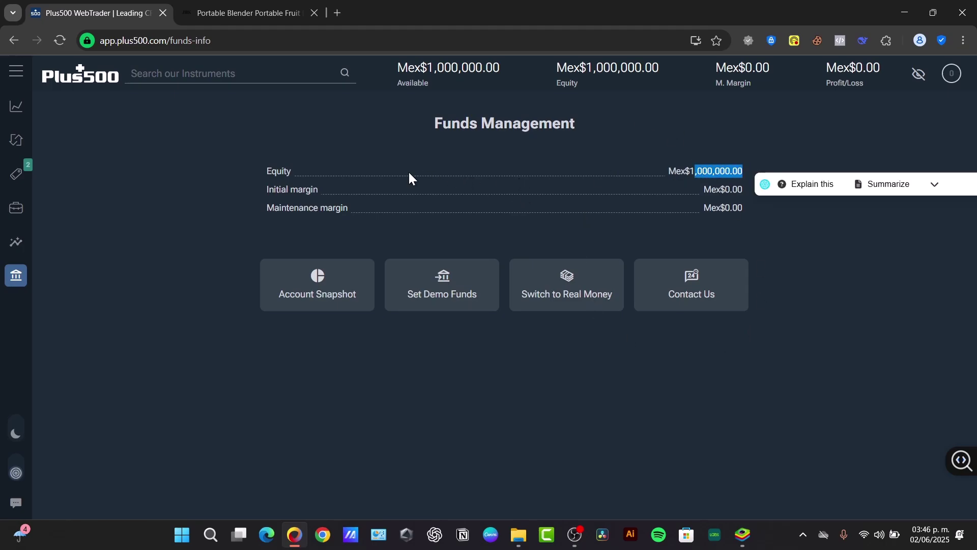
{"action": "left_click_drag", "start_coordinate": [266, 189], "coordinate": [331, 190]}
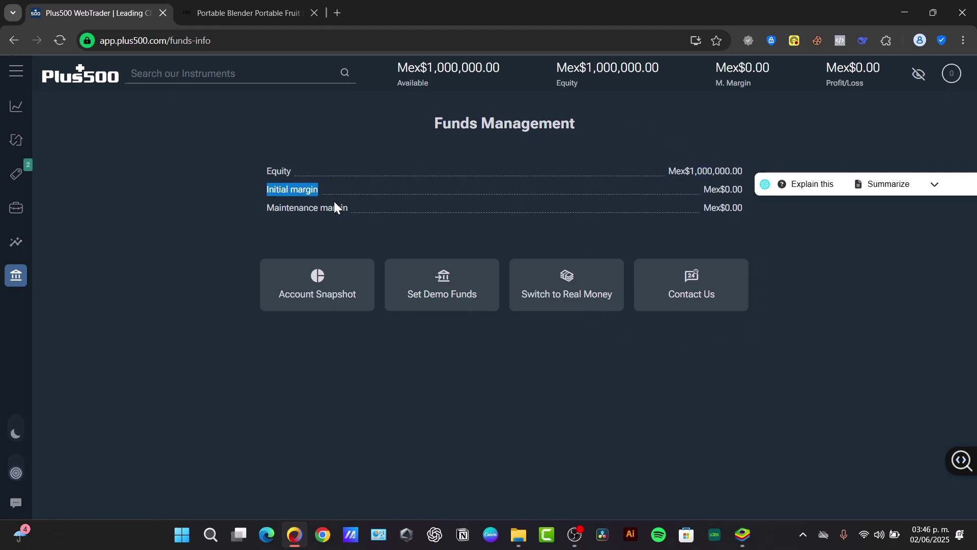
{"action": "left_click", "coordinate": [571, 200]}
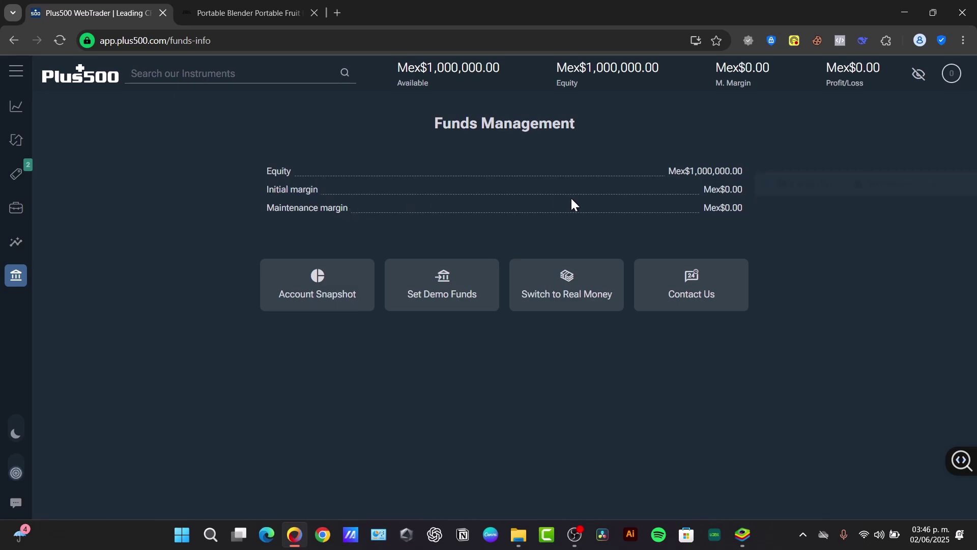
{"action": "left_click", "coordinate": [450, 301]}
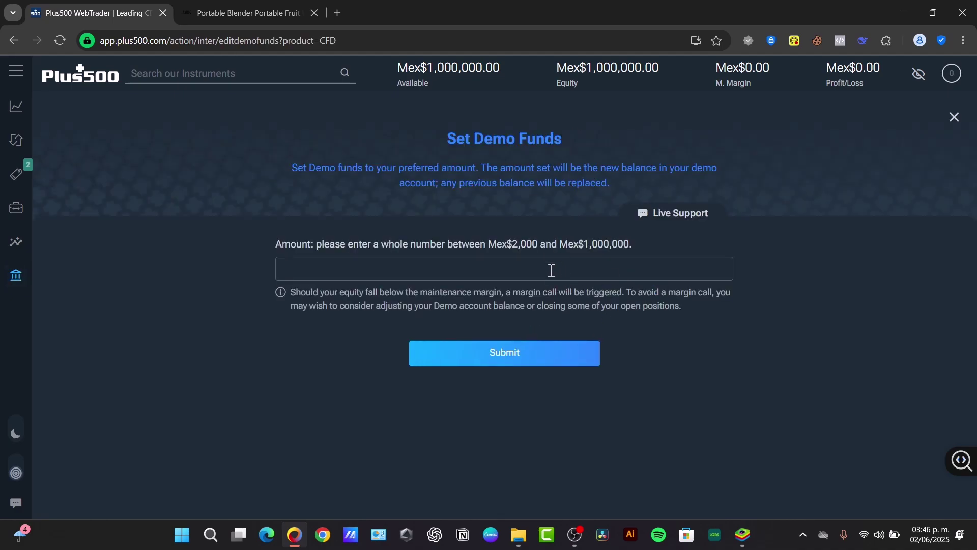
{"action": "left_click", "coordinate": [552, 270]}
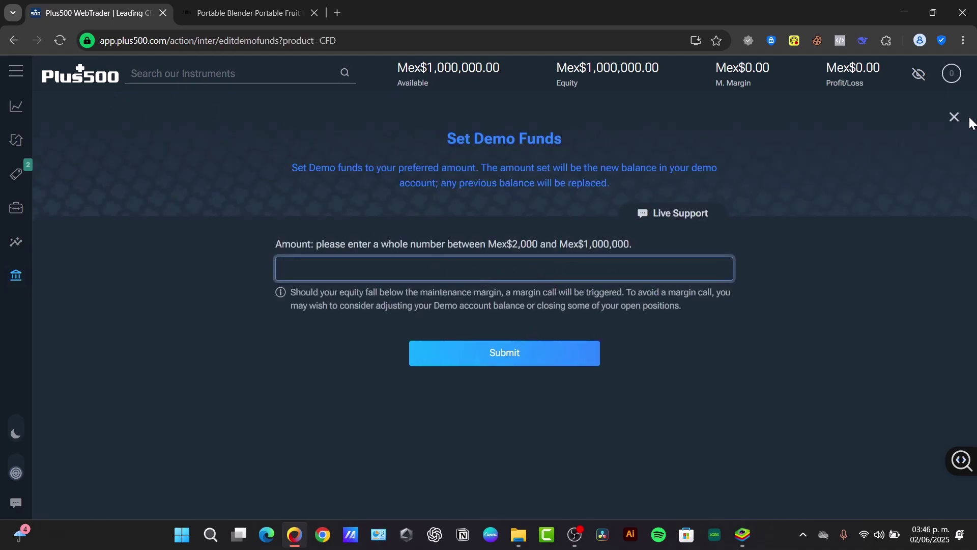
{"action": "left_click", "coordinate": [954, 117]}
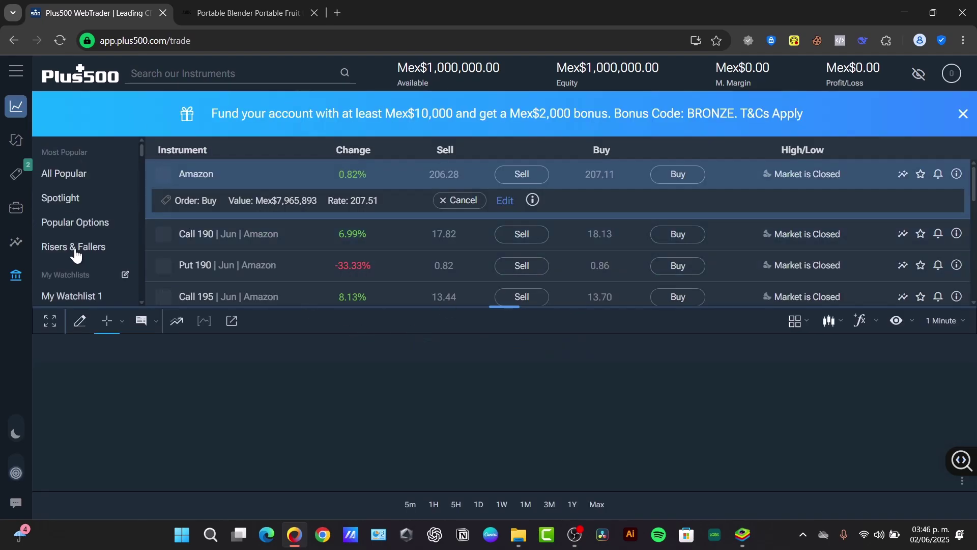
Switch to the real-money account from Funds Management and skip the welcome tour
{"action": "left_click", "coordinate": [17, 275]}
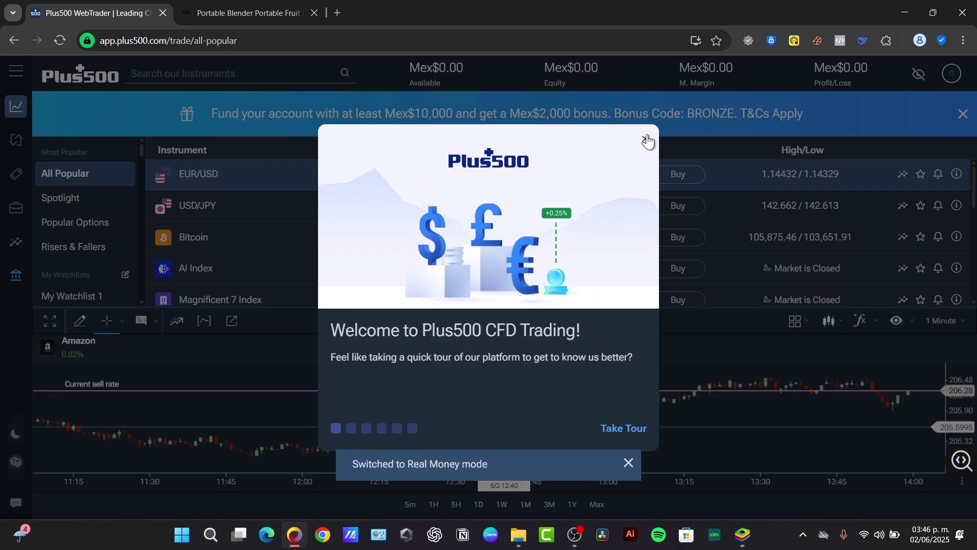
{"action": "left_click", "coordinate": [648, 140]}
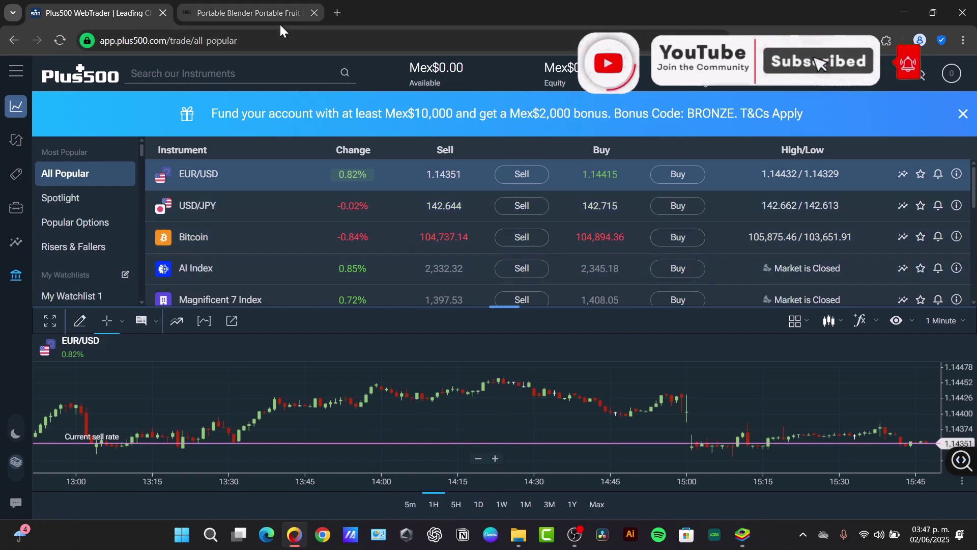
Close the second browser tab, leaving only WebTrader open, and select the page address
{"action": "left_click", "coordinate": [314, 12]}
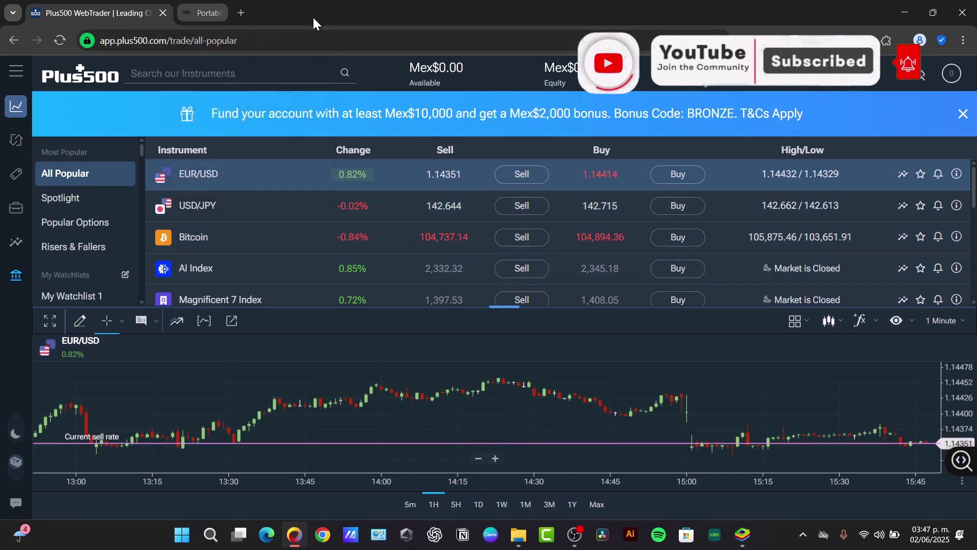
{"action": "left_click", "coordinate": [321, 43]}
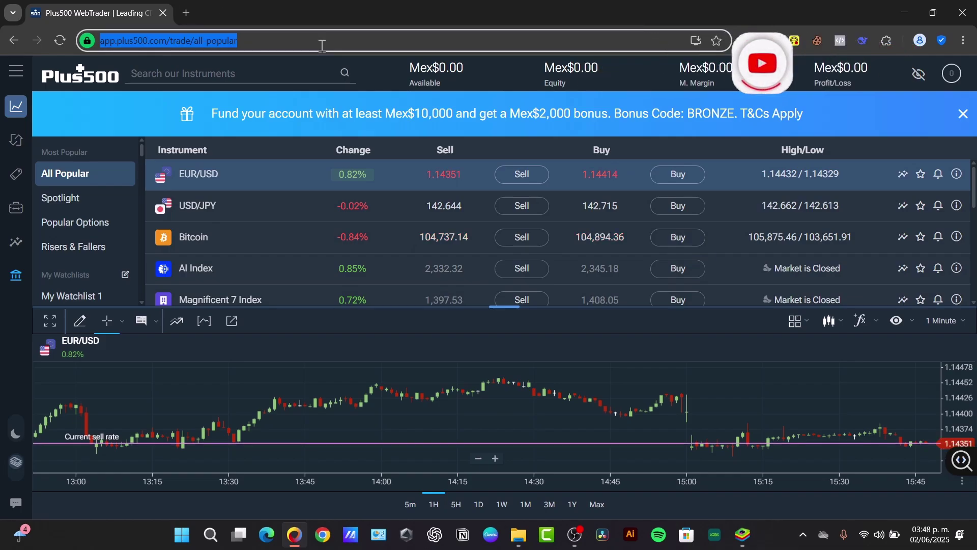